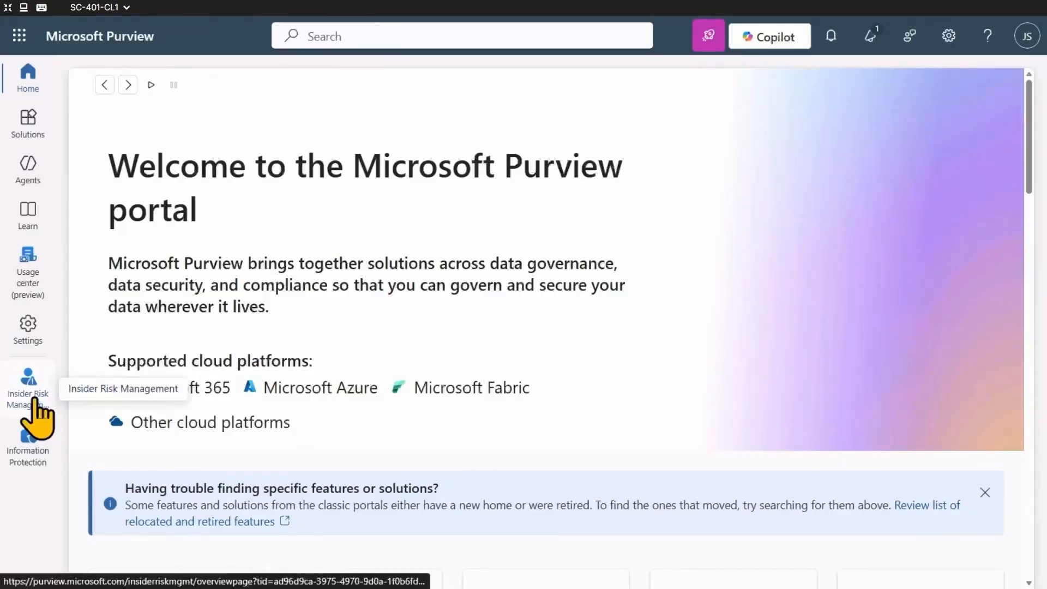
Open the Adaptive Protection insider risk levels page in Insider Risk Management and collapse the navigation.
{"action": "left_click", "coordinate": [35, 401]}
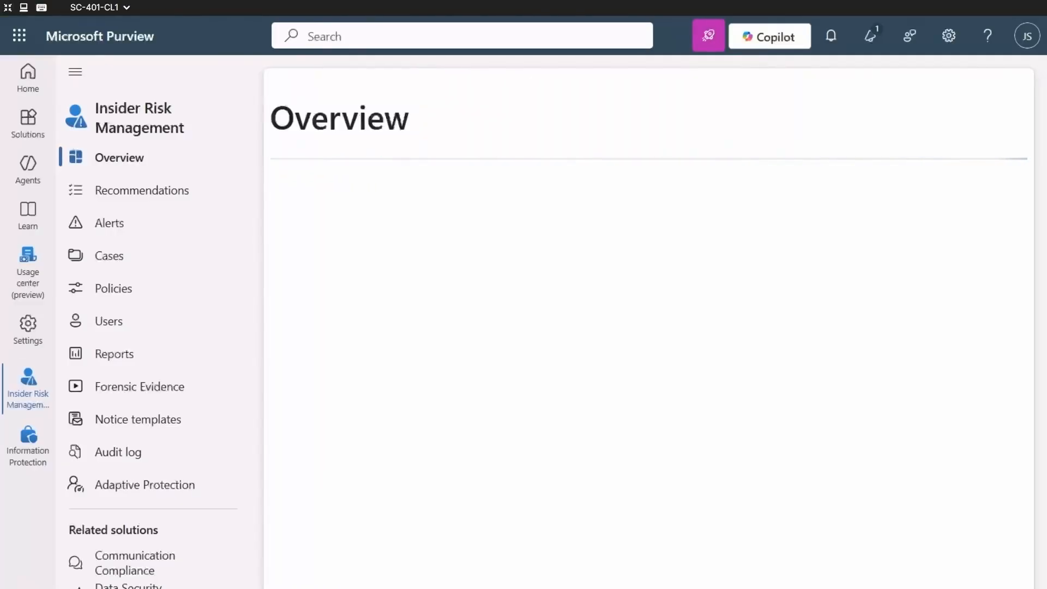
{"action": "left_click", "coordinate": [146, 485]}
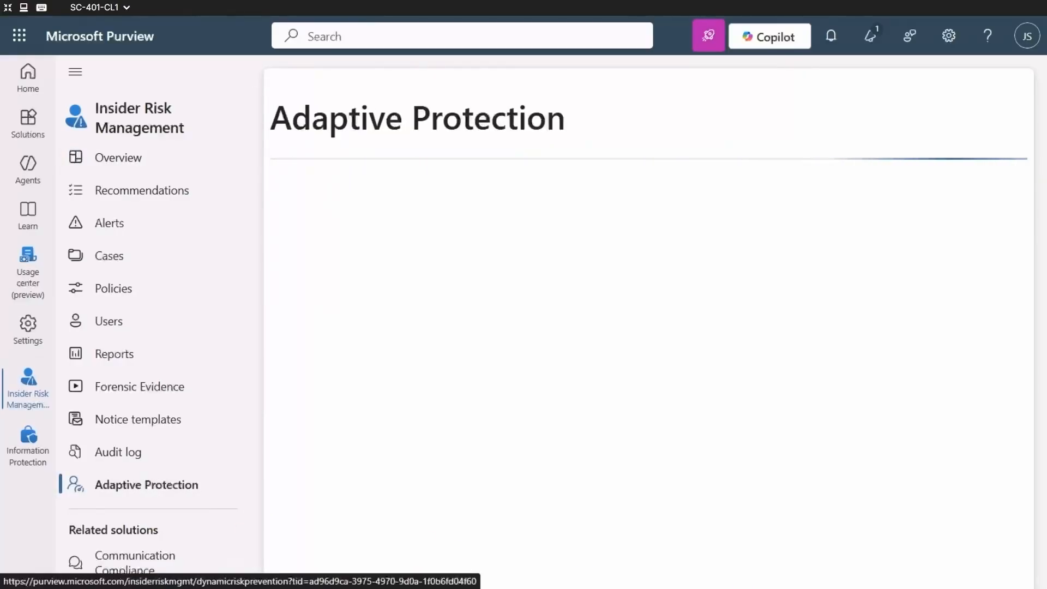
{"action": "left_click", "coordinate": [76, 72]}
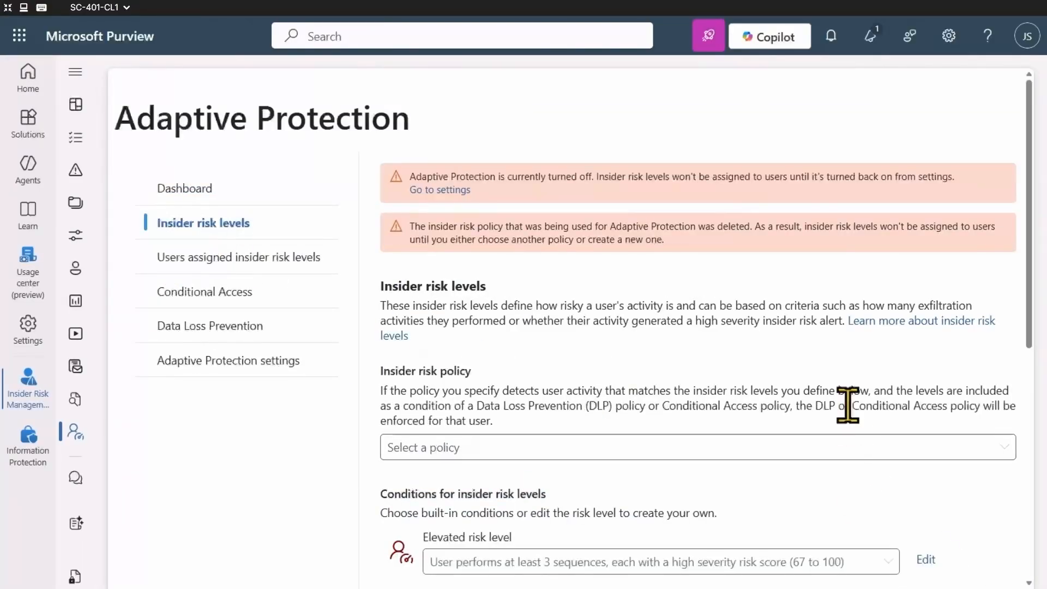
Assign the policies "Data leaks quick policy (Example)" and "Security policy violations - Priority users" as insider risk policies for Adaptive Protection.
{"action": "scroll", "coordinate": [848, 404], "scroll_direction": "down", "scroll_amount": 3}
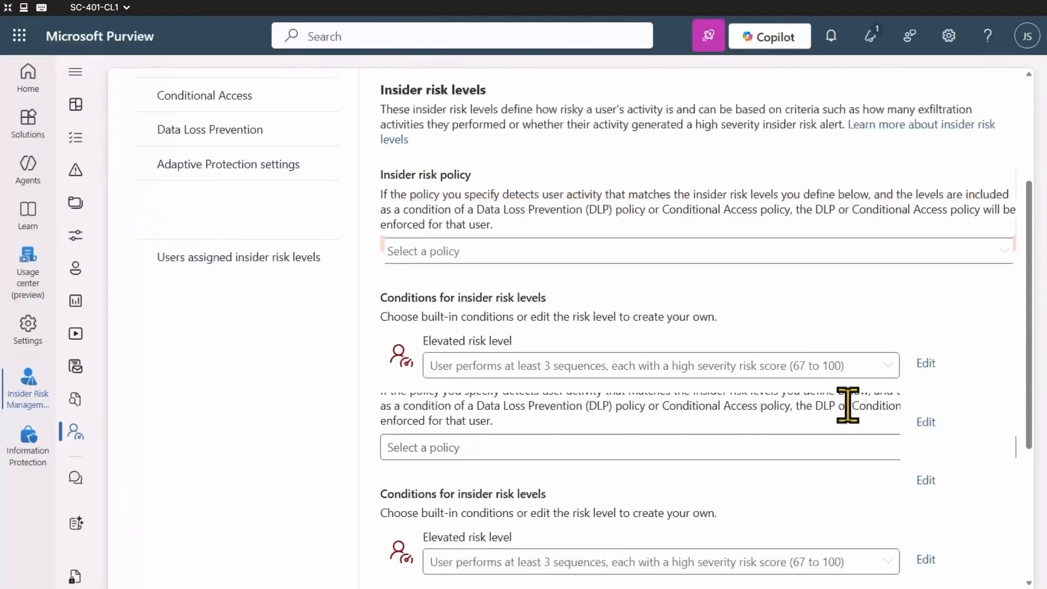
{"action": "left_click", "coordinate": [1006, 256]}
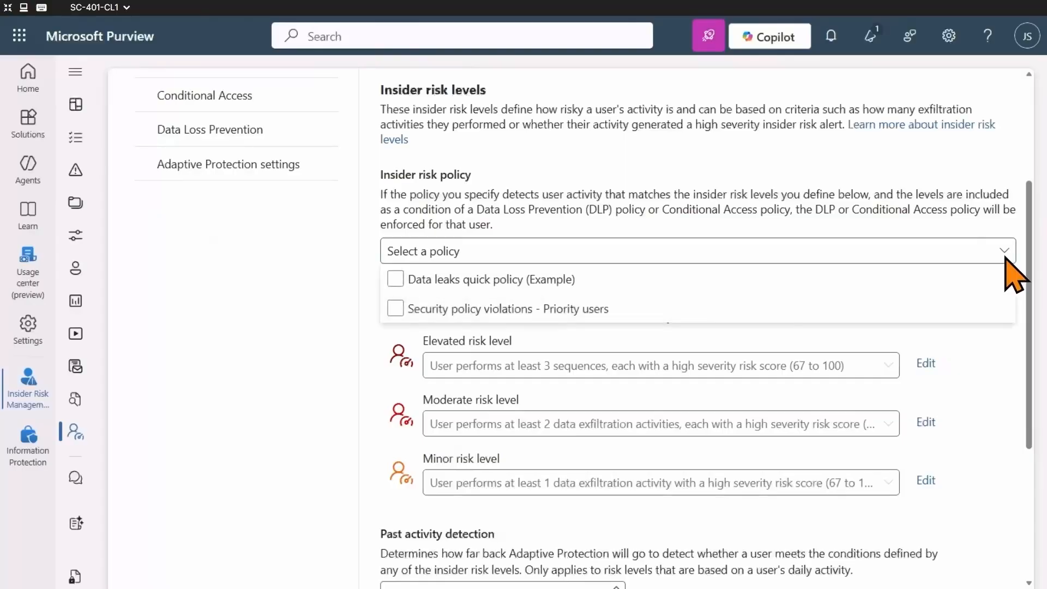
{"action": "left_click", "coordinate": [396, 279]}
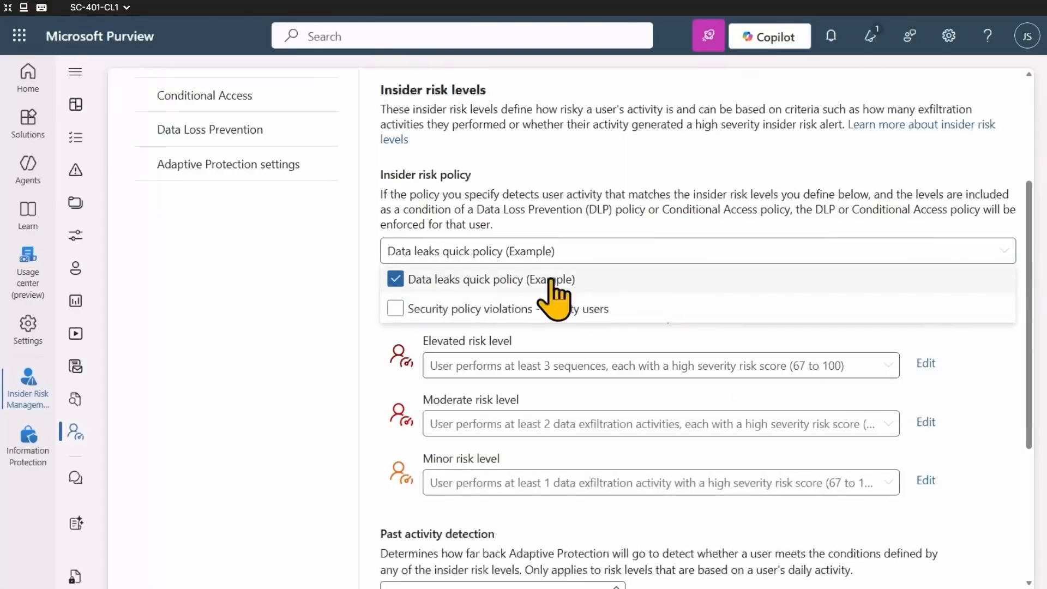
{"action": "left_click", "coordinate": [395, 309]}
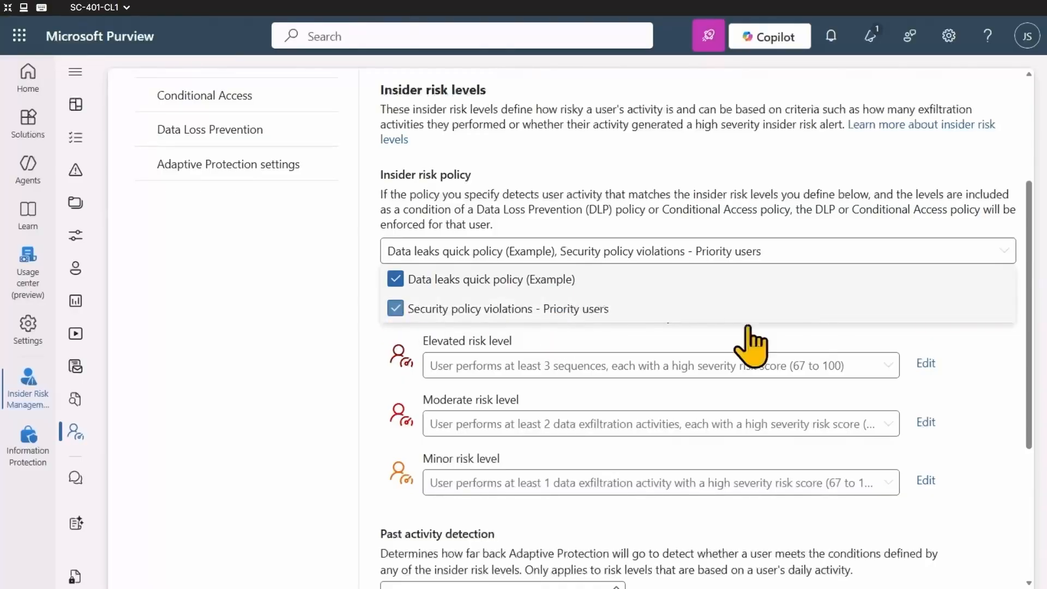
{"action": "left_click", "coordinate": [1009, 376]}
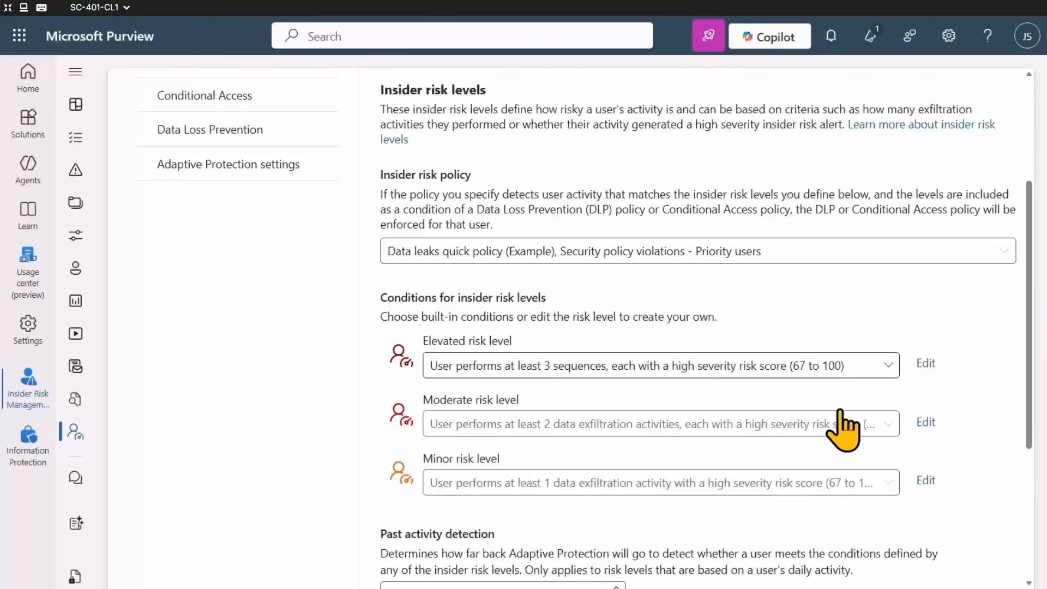
Look through the built-in conditions for the elevated risk level without changing it, and save the insider risk level settings.
{"action": "left_click", "coordinate": [886, 373]}
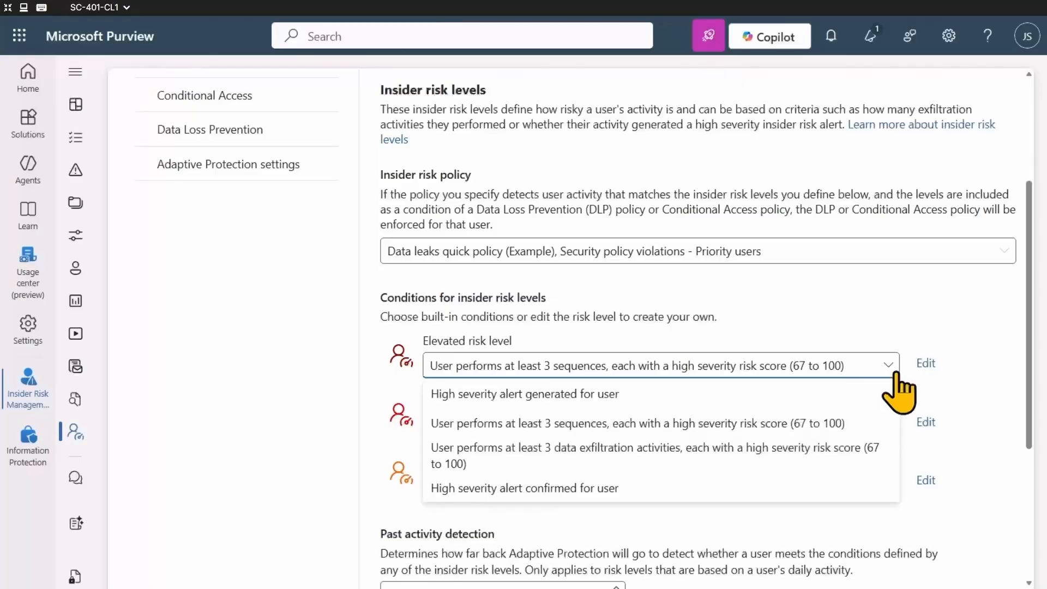
{"action": "left_click", "coordinate": [890, 367]}
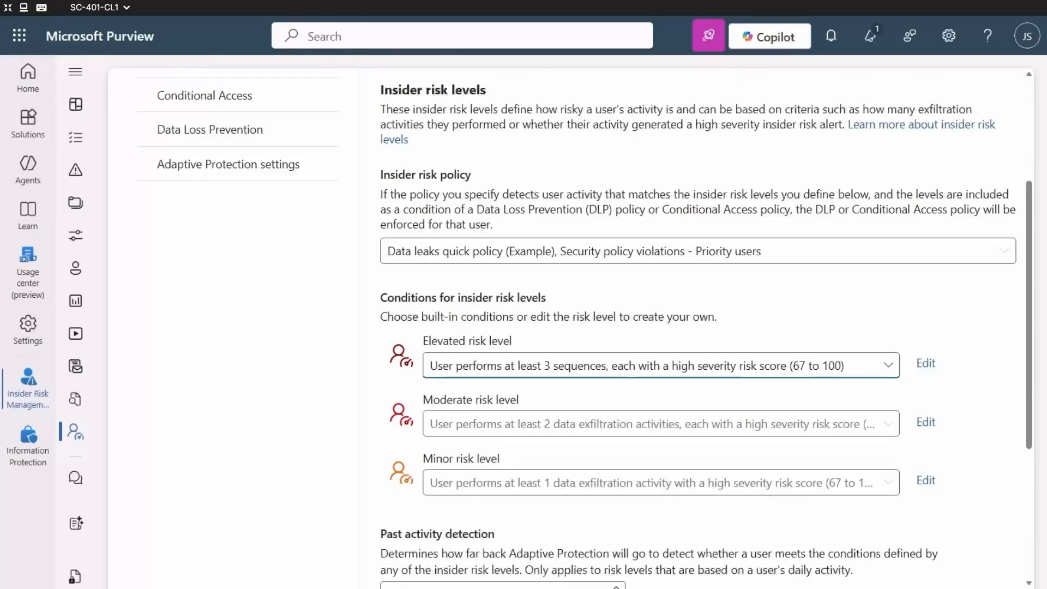
{"action": "scroll", "coordinate": [974, 414], "scroll_direction": "down", "scroll_amount": 5}
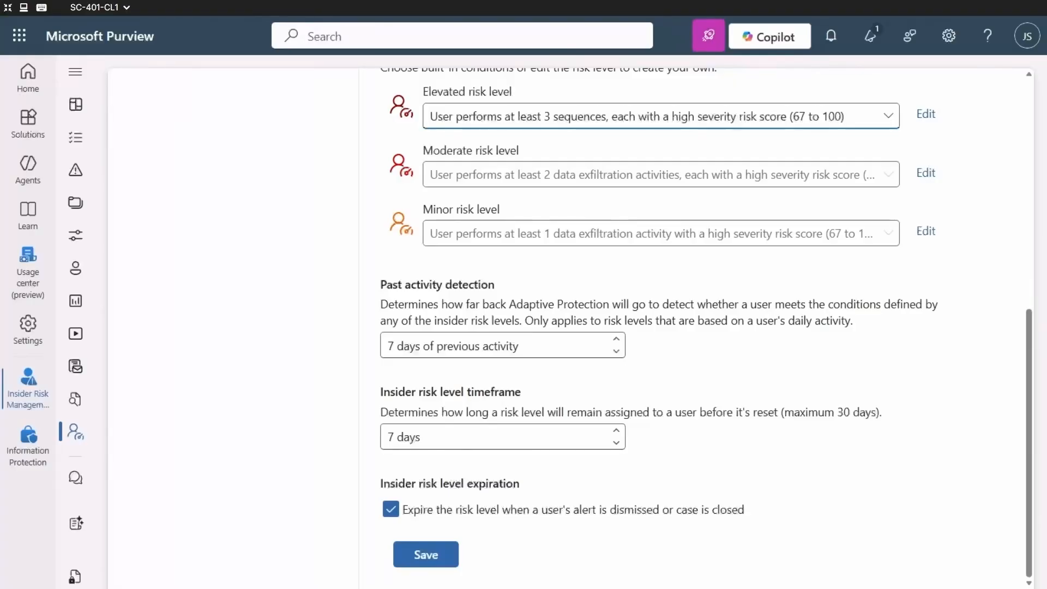
{"action": "left_click", "coordinate": [432, 561]}
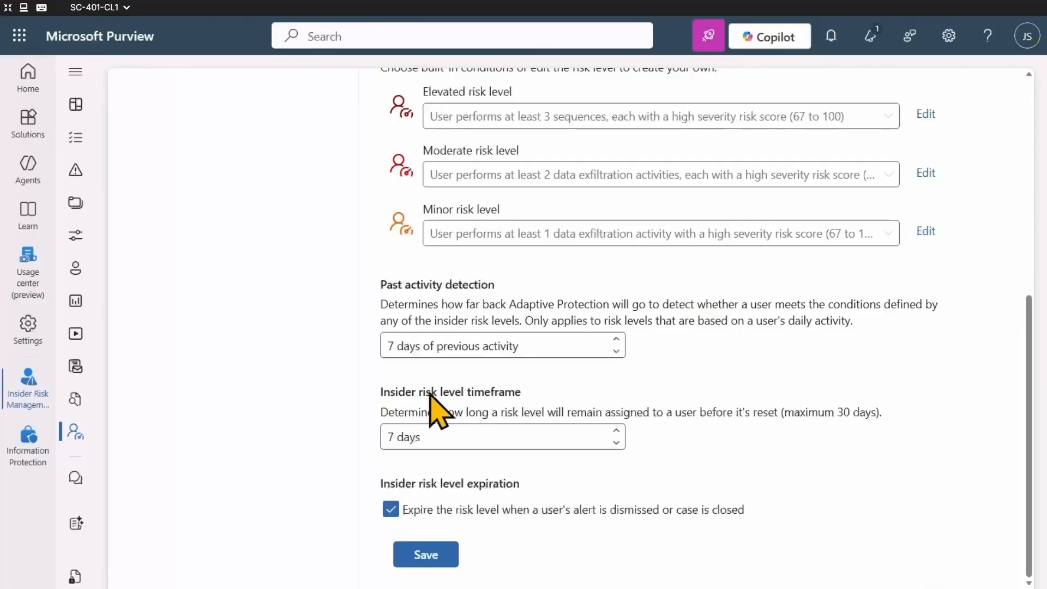
Switch to the Data Loss Prevention solution and show its policies list with the navigation collapsed.
{"action": "left_click", "coordinate": [36, 126]}
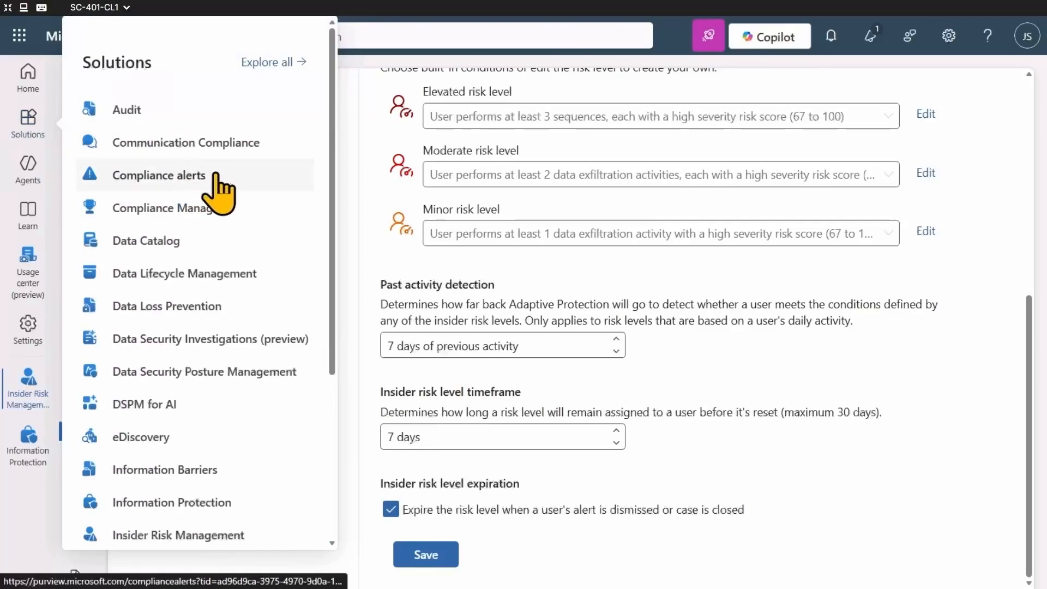
{"action": "left_click", "coordinate": [219, 308]}
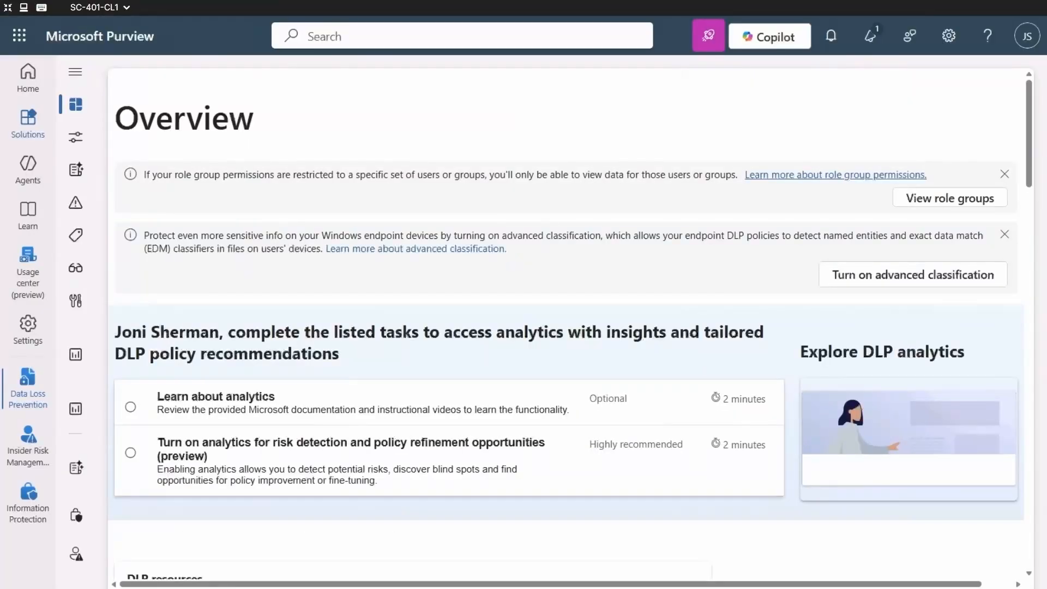
{"action": "left_click", "coordinate": [76, 71]}
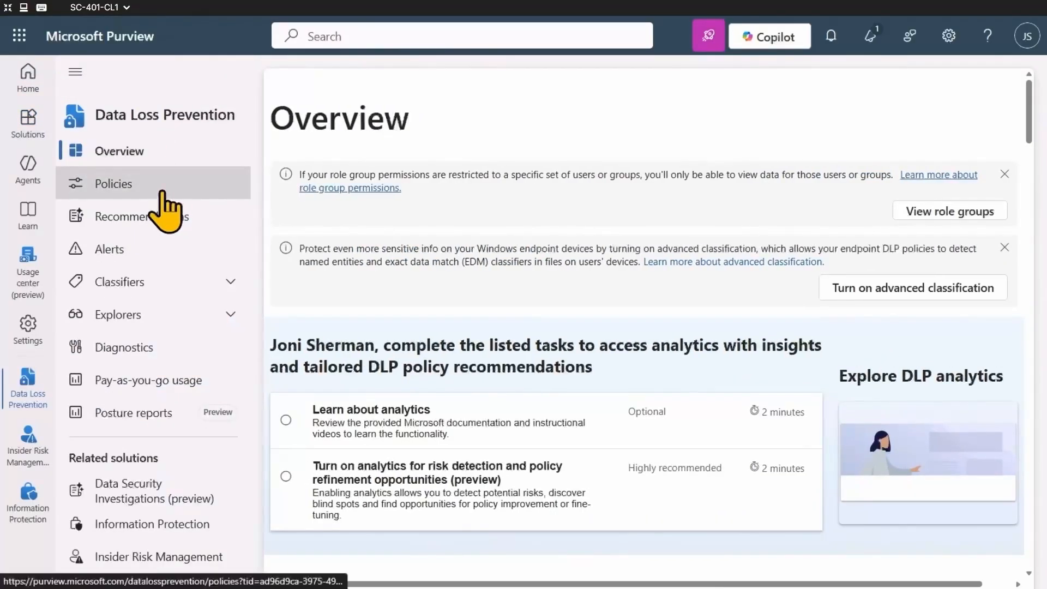
{"action": "left_click", "coordinate": [155, 188]}
{"action": "left_click", "coordinate": [75, 71]}
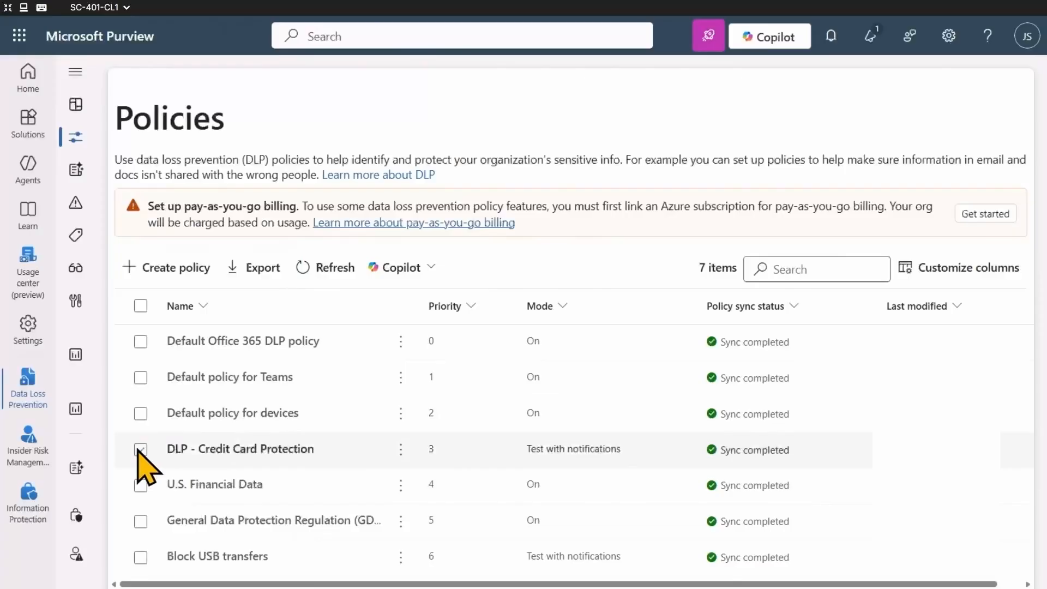
Edit the policy "DLP - Credit Card Protection", keeping its name, admin units and locations, and advance to the advanced DLP rules.
{"action": "left_click", "coordinate": [140, 450]}
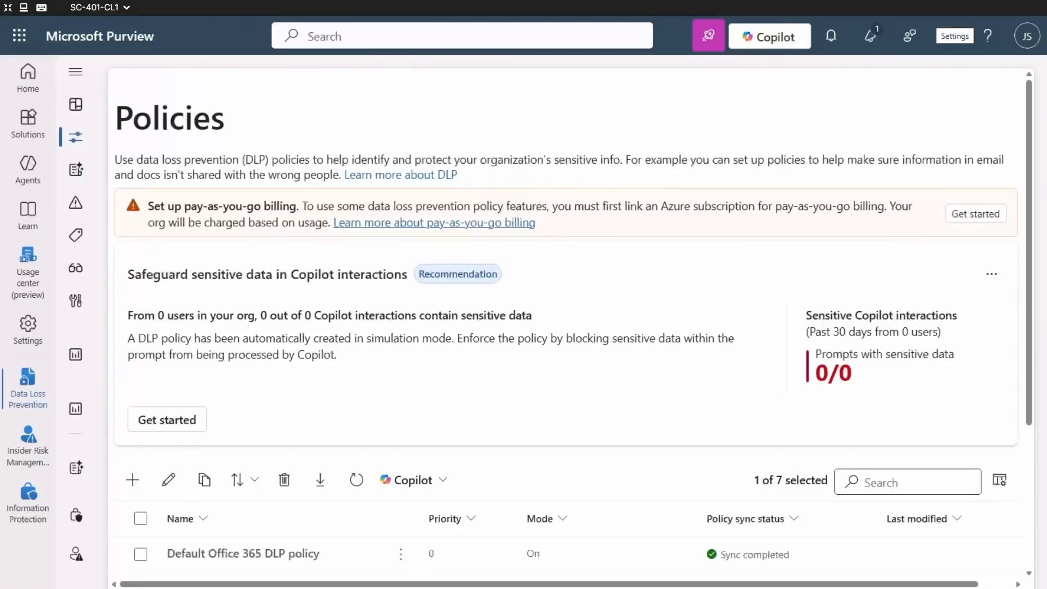
{"action": "left_click", "coordinate": [170, 479]}
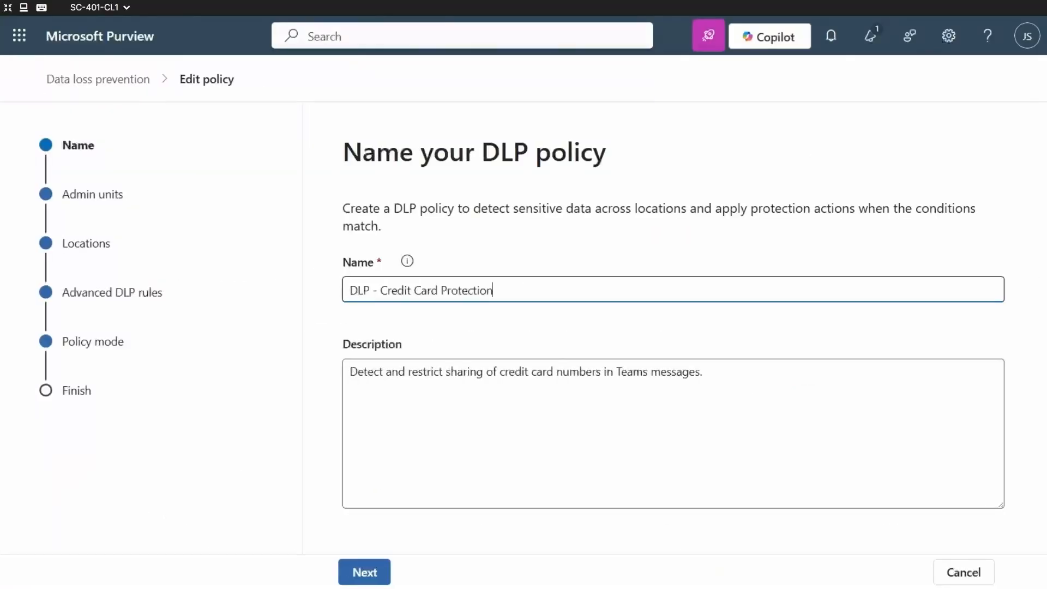
{"action": "left_click", "coordinate": [349, 578]}
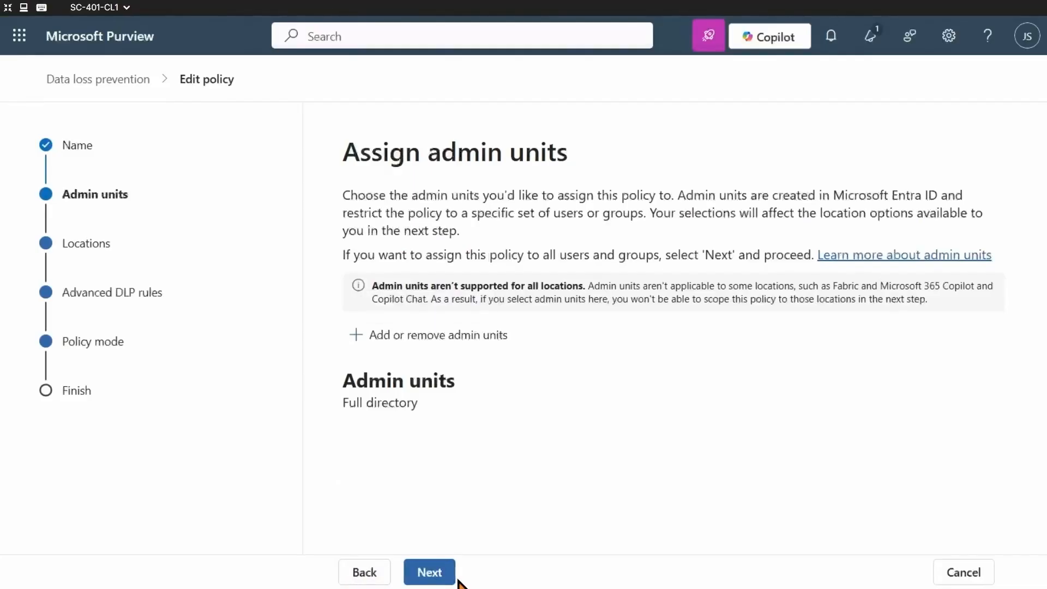
{"action": "left_click", "coordinate": [453, 582]}
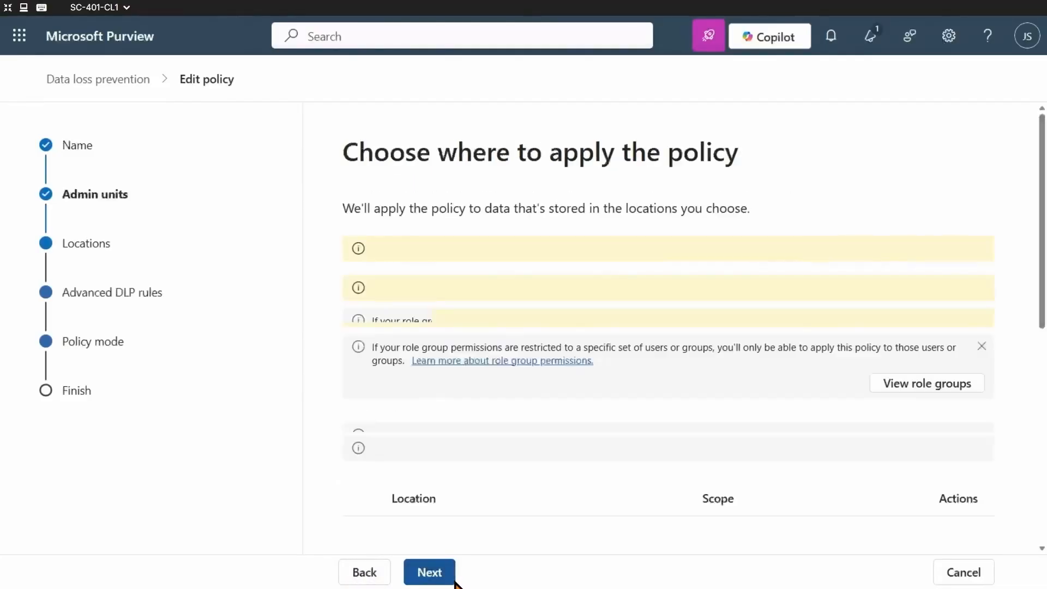
{"action": "left_click", "coordinate": [453, 581]}
{"action": "left_click", "coordinate": [450, 575]}
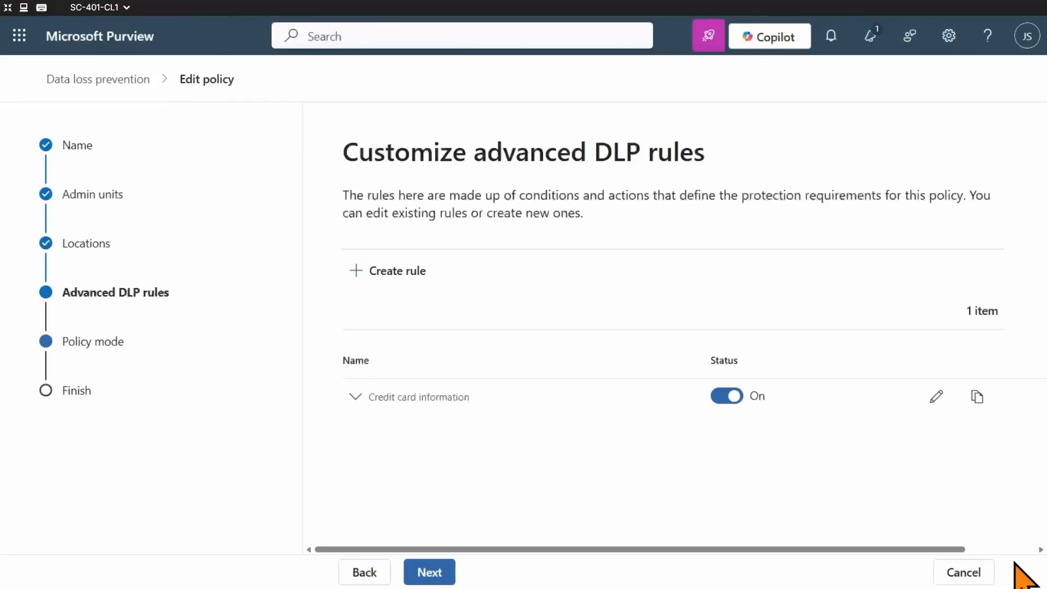
Edit the "Credit card information" rule and add the condition "Insider risk level for Adaptive Protection is".
{"action": "left_click", "coordinate": [936, 397]}
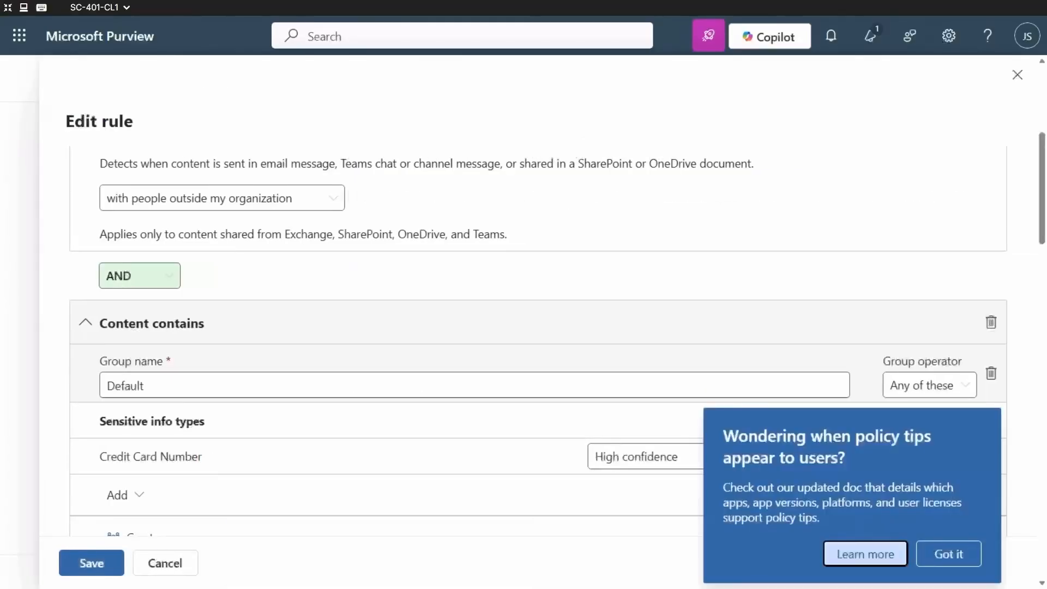
{"action": "left_click", "coordinate": [948, 554]}
{"action": "left_click_drag", "start_coordinate": [1042, 237], "coordinate": [1043, 261]}
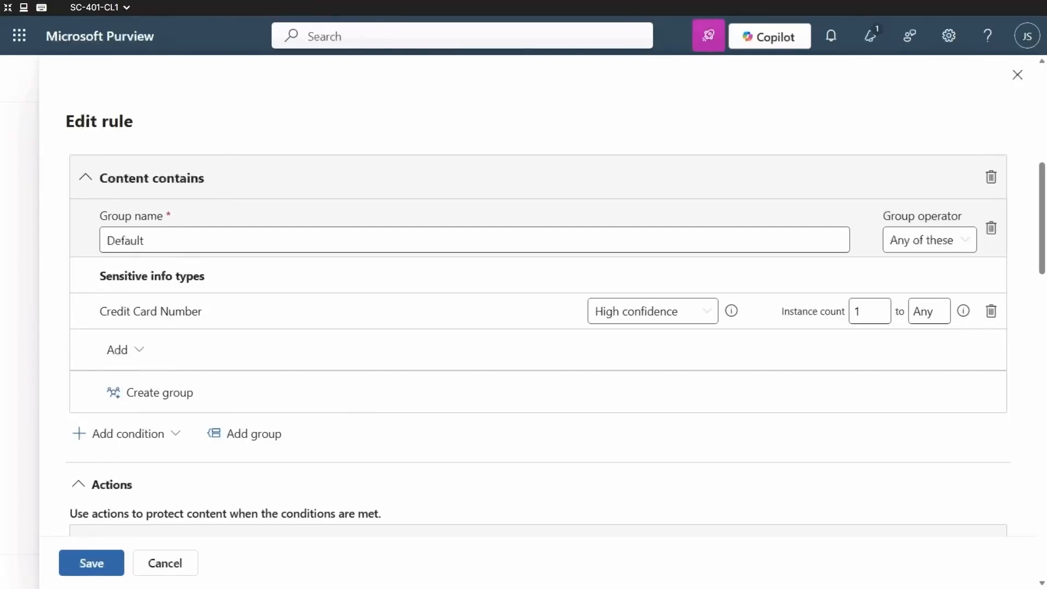
{"action": "left_click", "coordinate": [164, 434]}
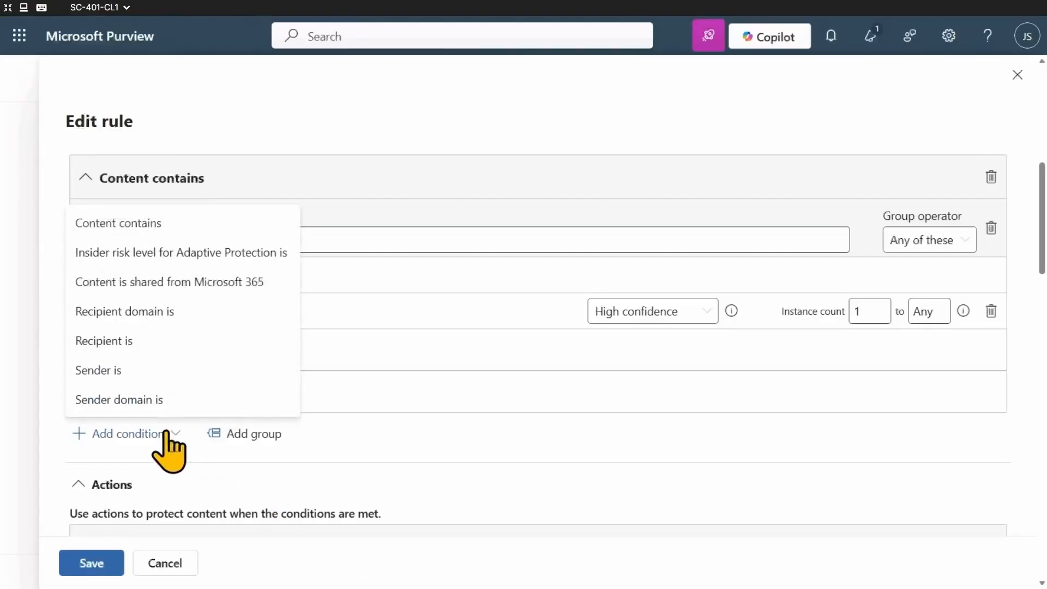
{"action": "left_click", "coordinate": [271, 254]}
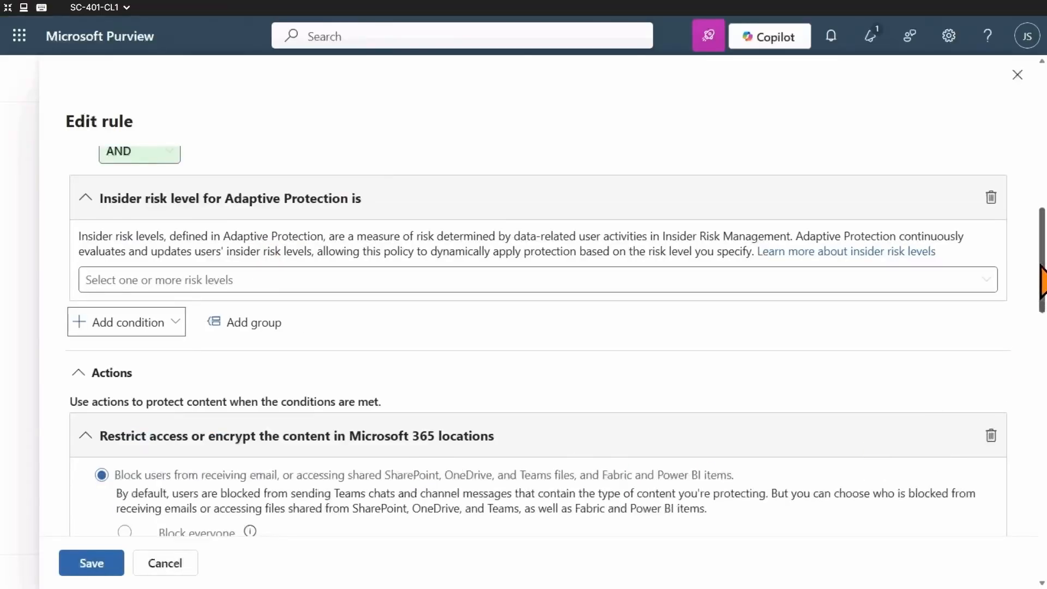
Set the rule's insider risk level condition to Elevated risk level.
{"action": "mouse_move", "coordinate": [1042, 279]}
{"action": "left_mouse_down"}
{"action": "mouse_move", "coordinate": [1043, 321]}
{"action": "mouse_move", "coordinate": [1044, 297]}
{"action": "left_mouse_up"}
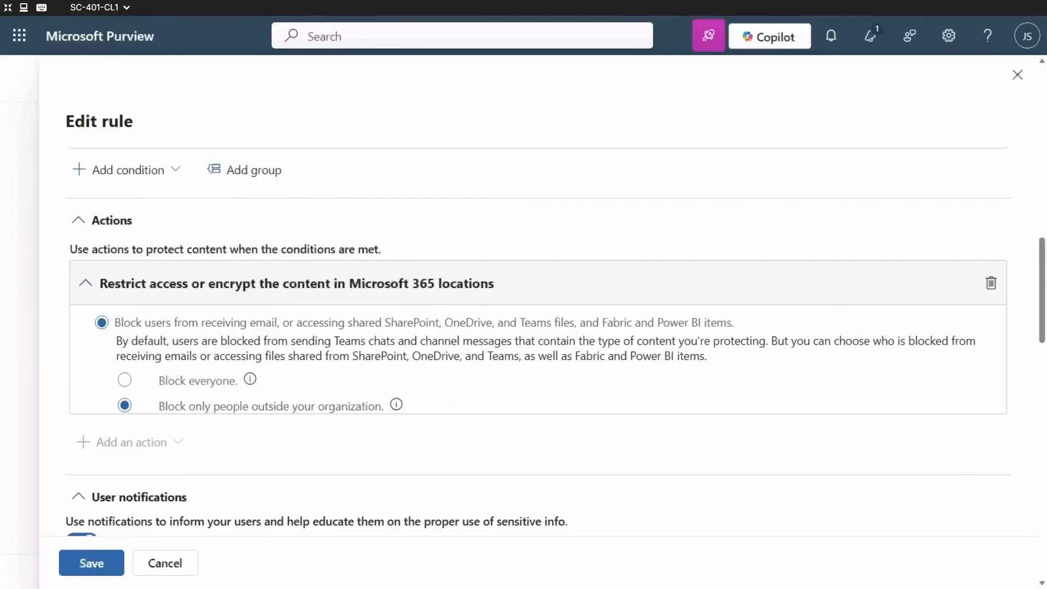
{"action": "left_click_drag", "start_coordinate": [1043, 256], "coordinate": [1043, 187]}
{"action": "left_click", "coordinate": [774, 470]}
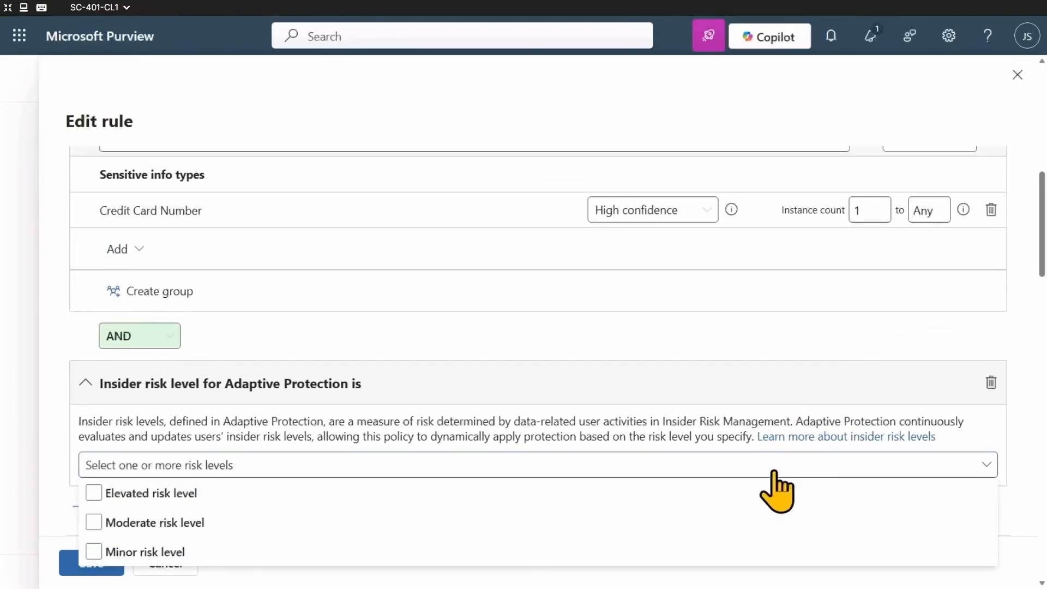
{"action": "left_click", "coordinate": [771, 470]}
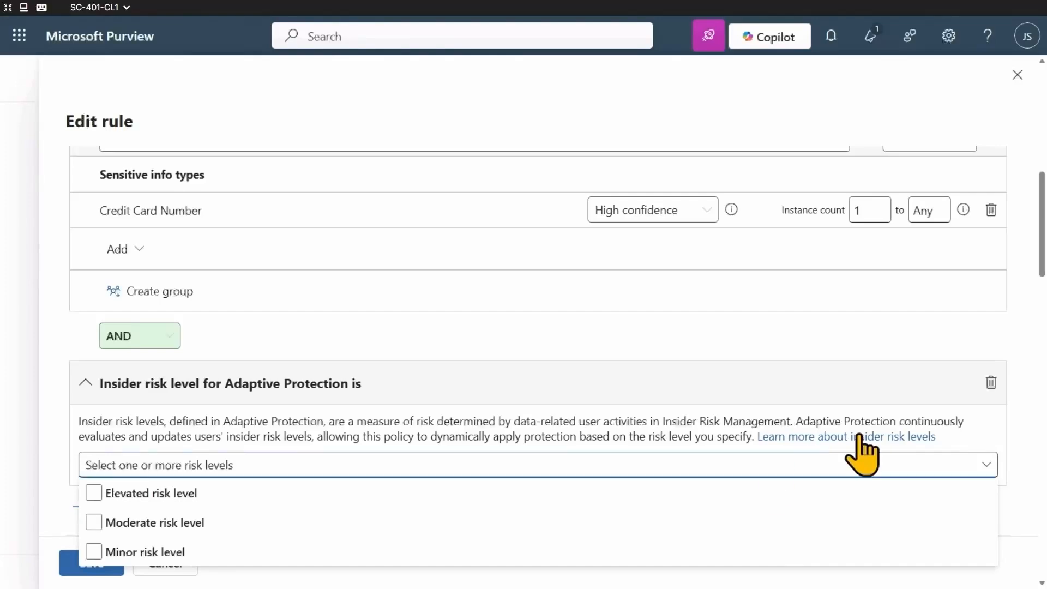
{"action": "left_click", "coordinate": [805, 468]}
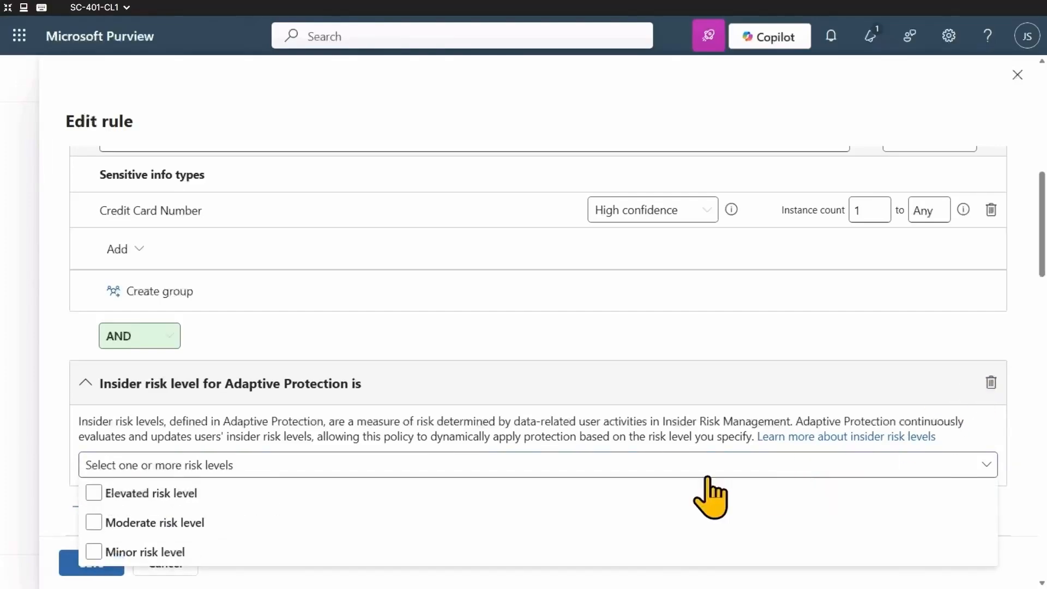
{"action": "left_click", "coordinate": [186, 499]}
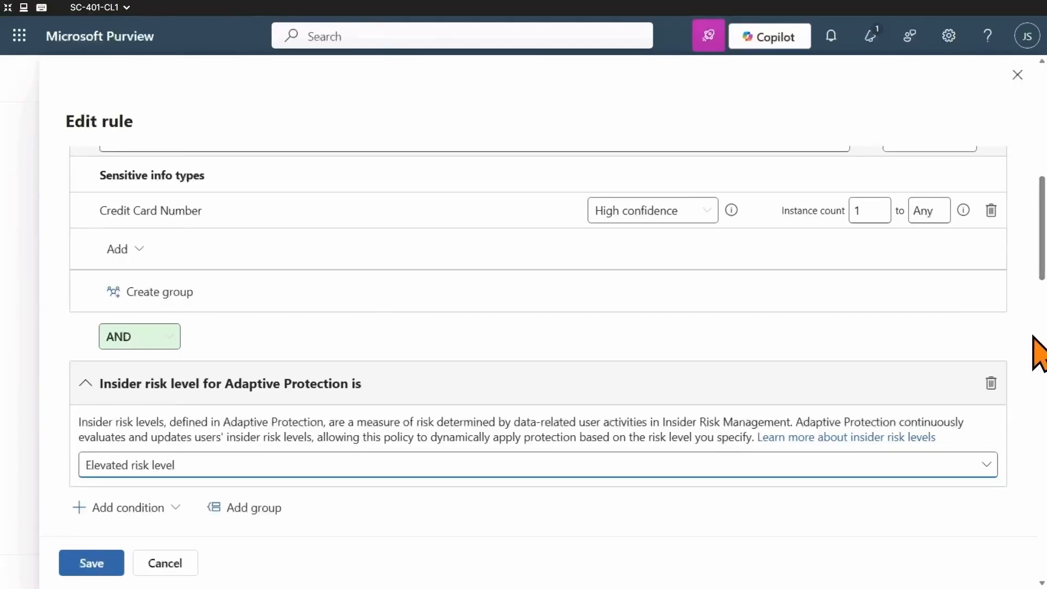
Change the rule's Microsoft 365 access restriction to "Block everyone" and save the rule.
{"action": "scroll", "coordinate": [1045, 354], "scroll_direction": "down", "scroll_amount": 1}
{"action": "left_click_drag", "start_coordinate": [1046, 338], "coordinate": [1044, 307]}
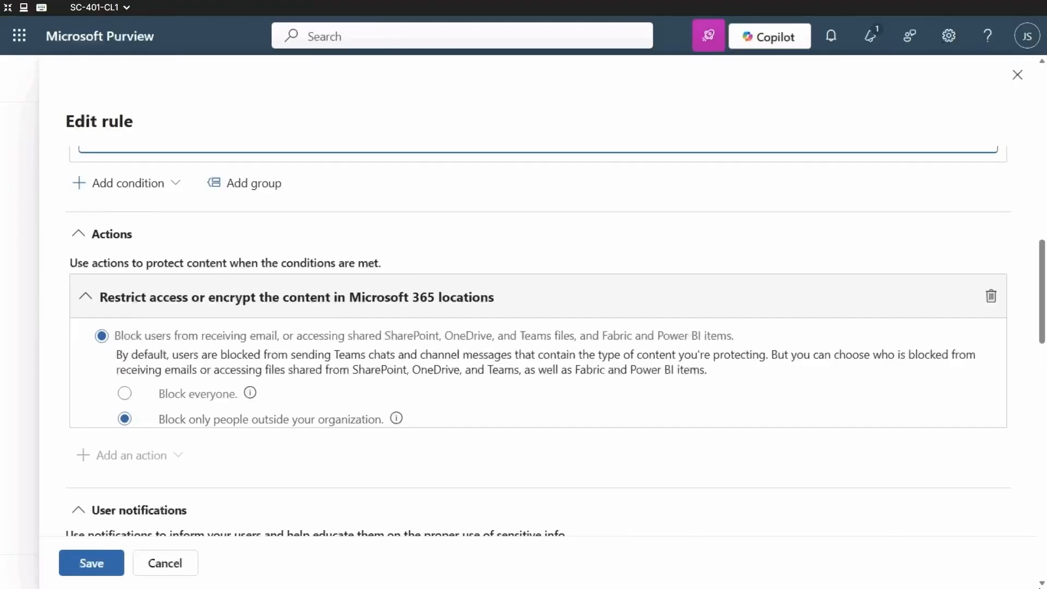
{"action": "left_click", "coordinate": [125, 392]}
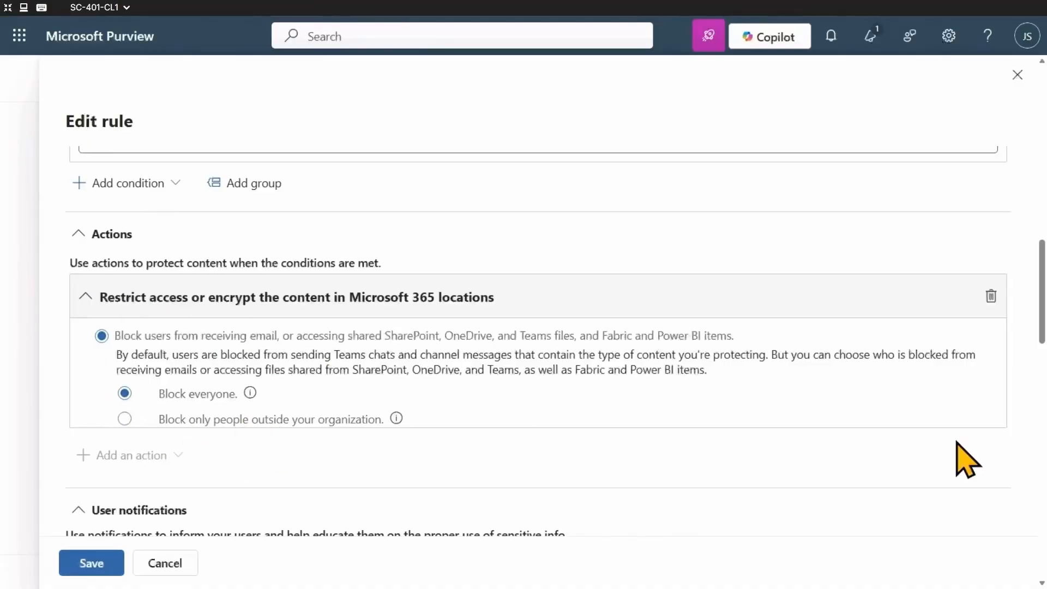
{"action": "scroll", "coordinate": [633, 328], "scroll_direction": "up", "scroll_amount": 3}
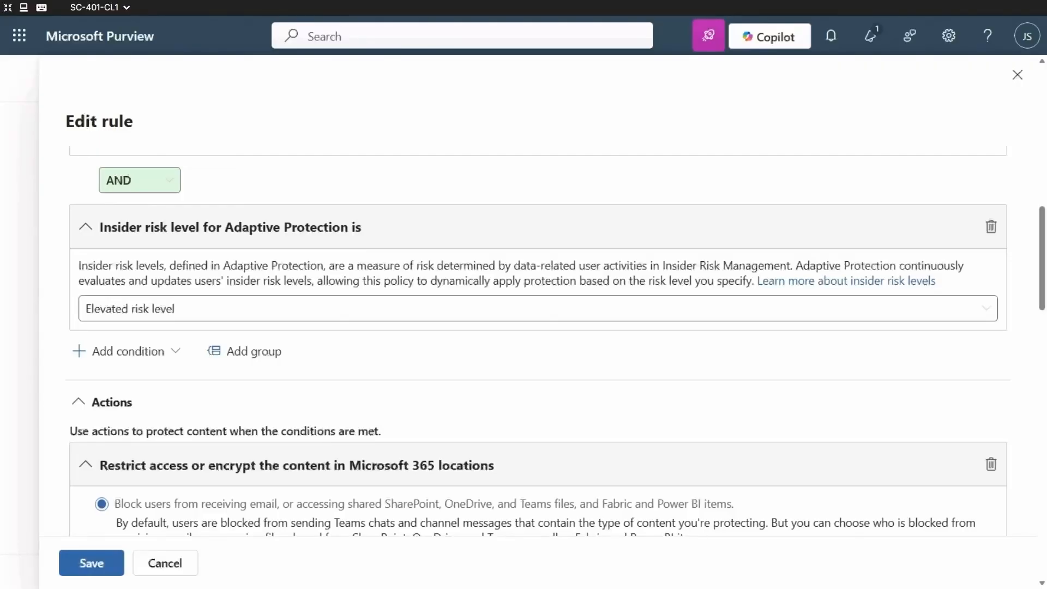
{"action": "scroll", "coordinate": [1045, 398], "scroll_direction": "down", "scroll_amount": 1}
{"action": "scroll", "coordinate": [1044, 398], "scroll_direction": "down", "scroll_amount": 20}
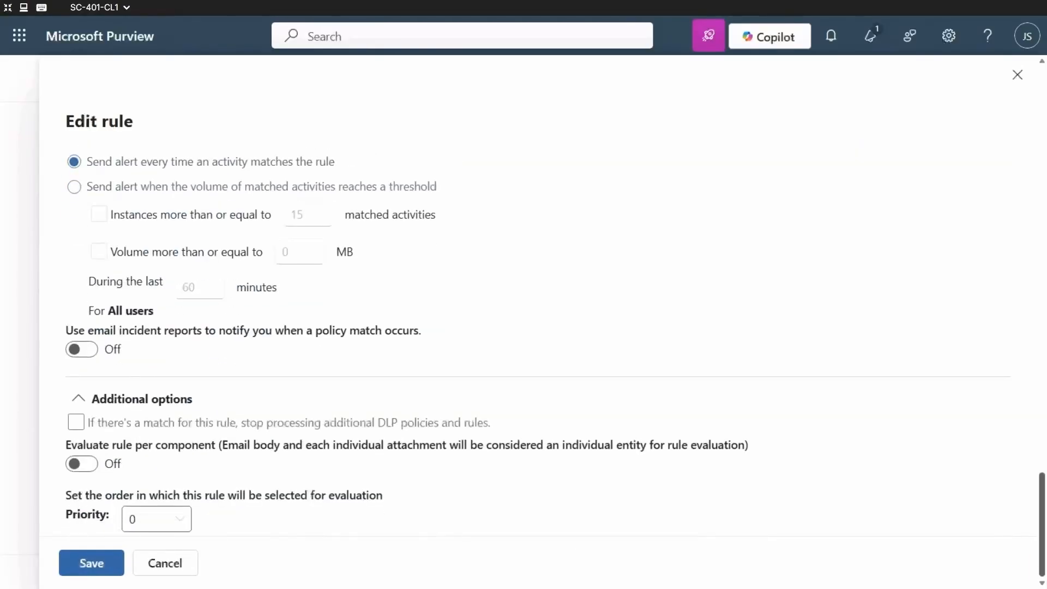
{"action": "left_click", "coordinate": [101, 570]}
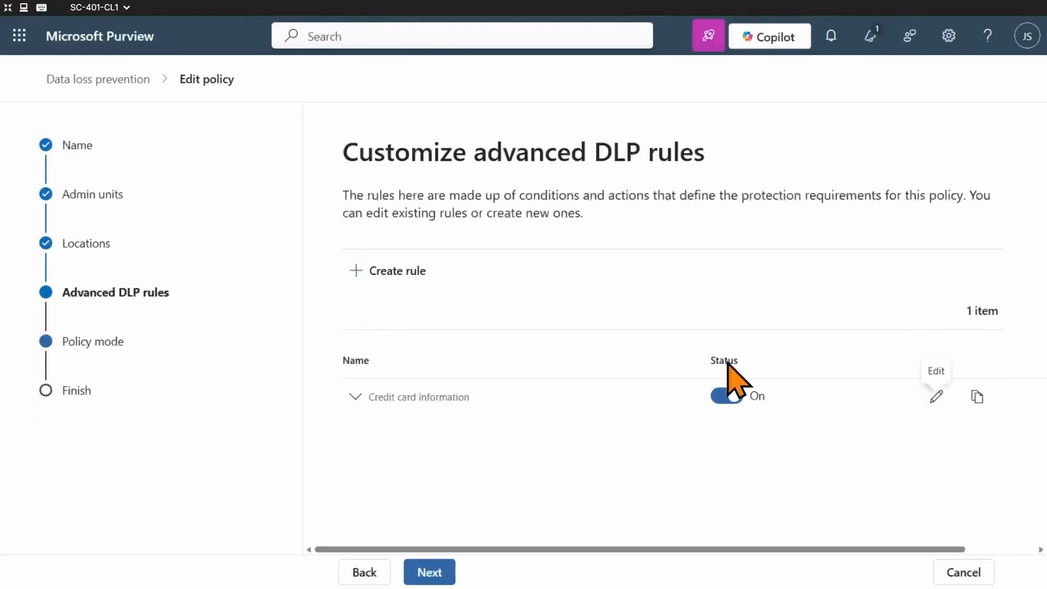
Keep the policy mode of the credit card DLP policy as it is and submit the edited policy.
{"action": "left_click", "coordinate": [421, 577]}
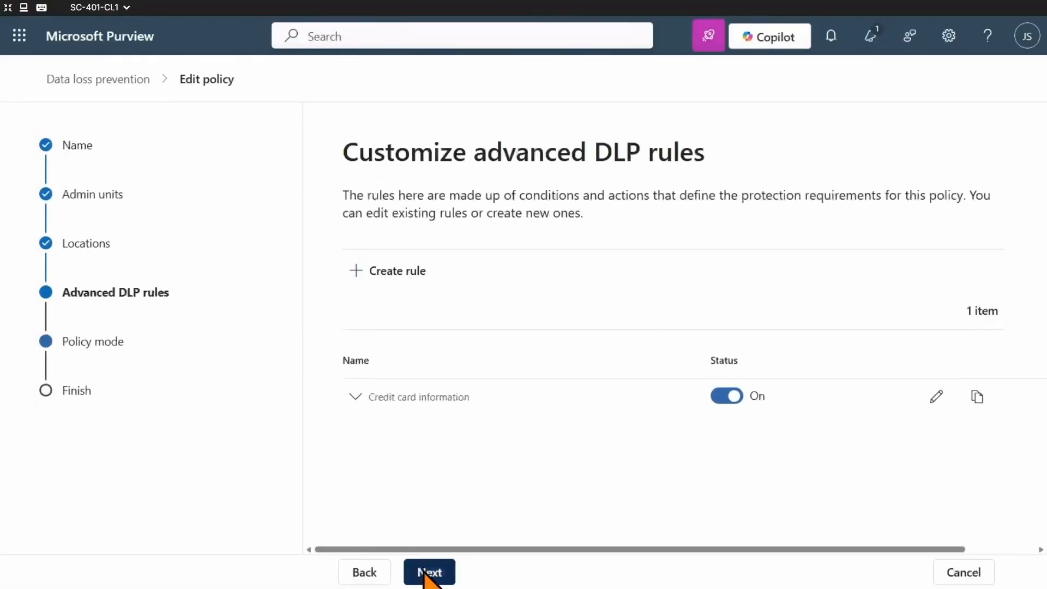
{"action": "left_click", "coordinate": [424, 578]}
{"action": "left_click", "coordinate": [425, 578]}
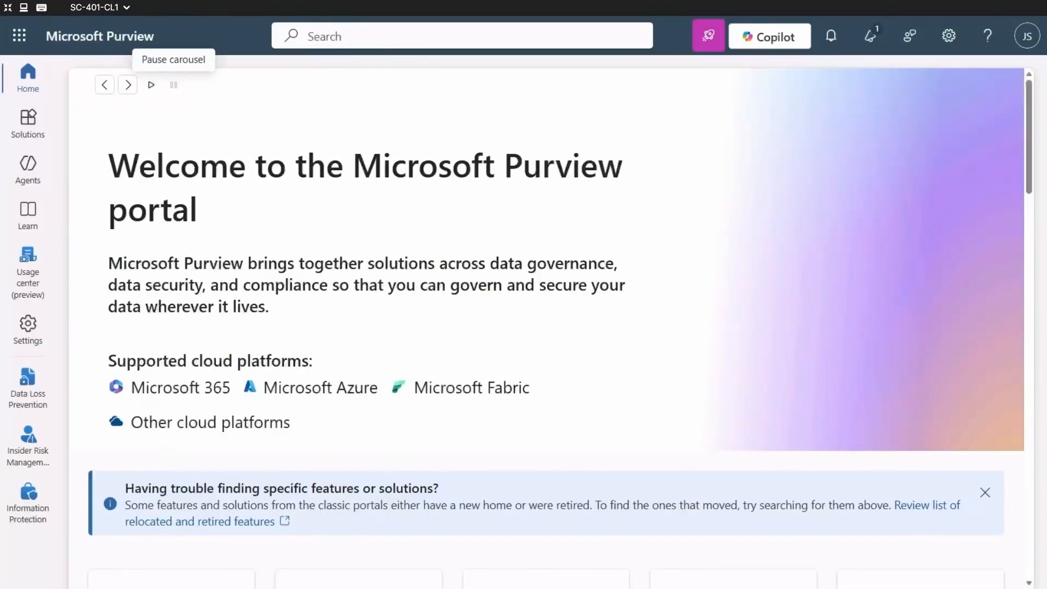
Open the Adaptive Protection page of the Insider Risk Management solution from the portal home page.
{"action": "left_click", "coordinate": [174, 85]}
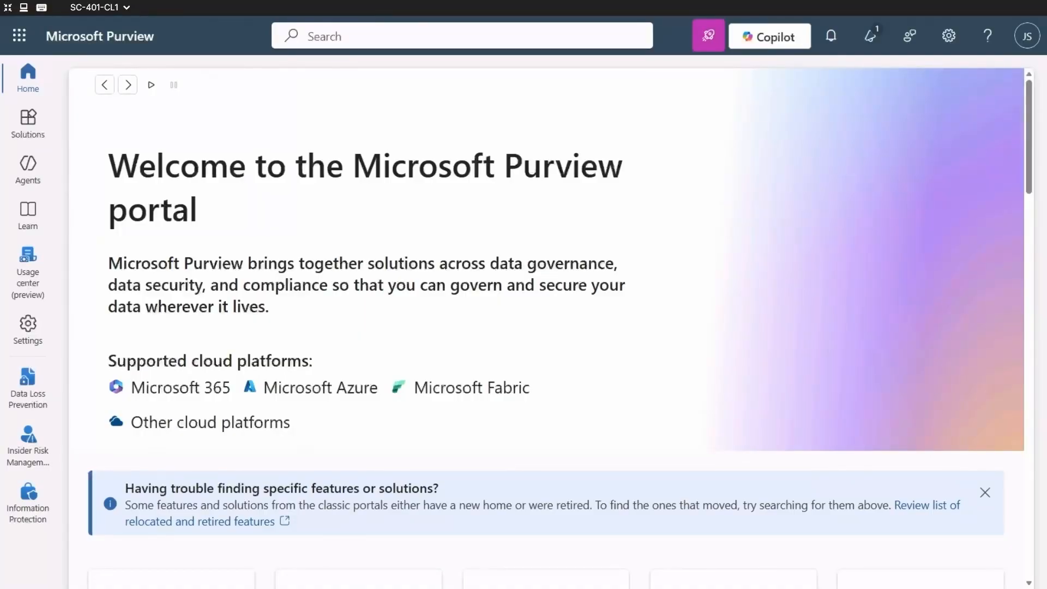
{"action": "left_click", "coordinate": [22, 119]}
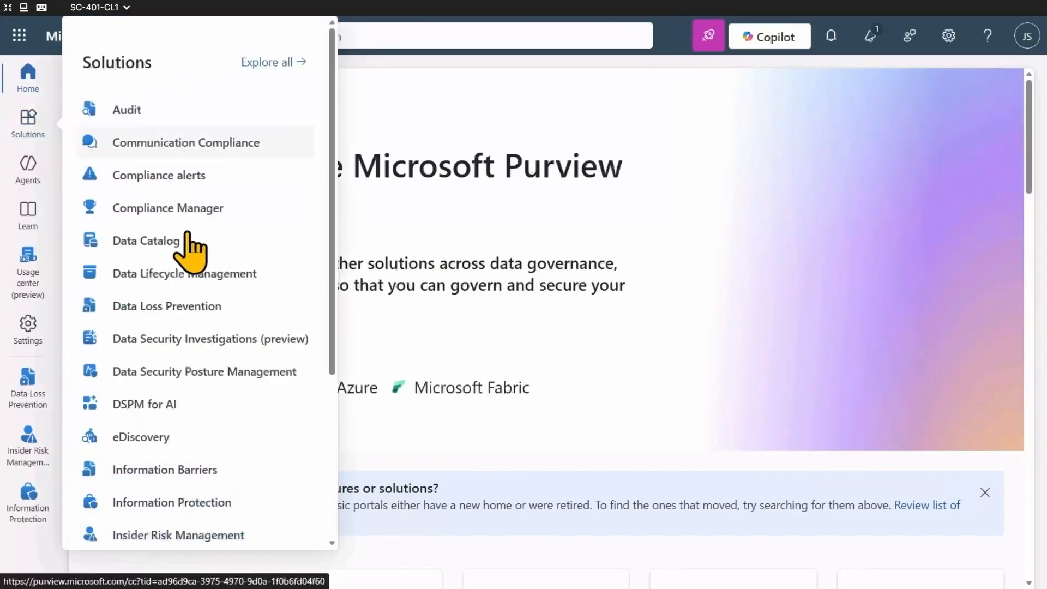
{"action": "left_click", "coordinate": [187, 536]}
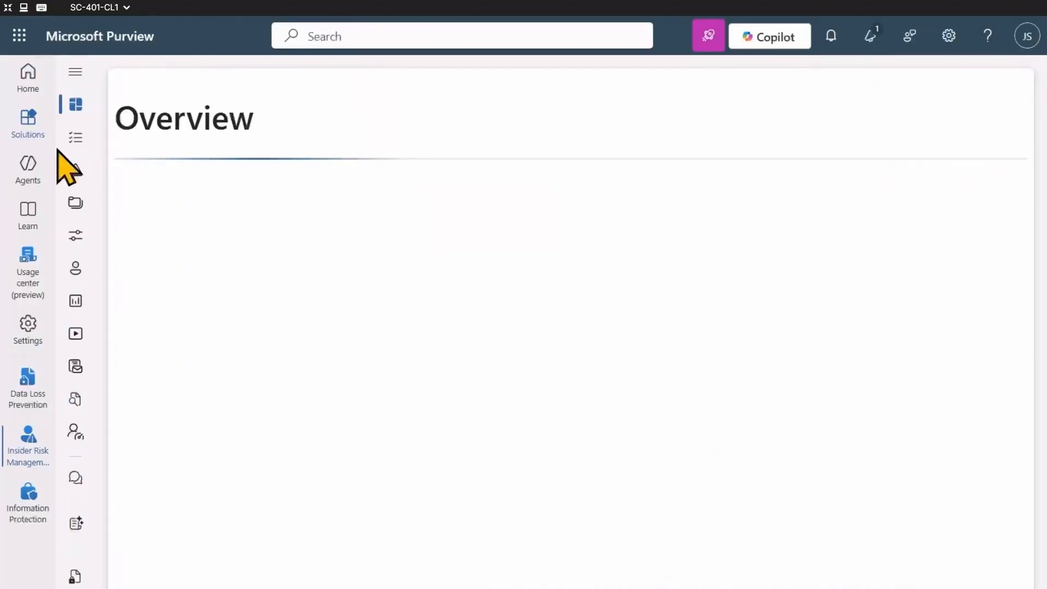
{"action": "left_click", "coordinate": [76, 73]}
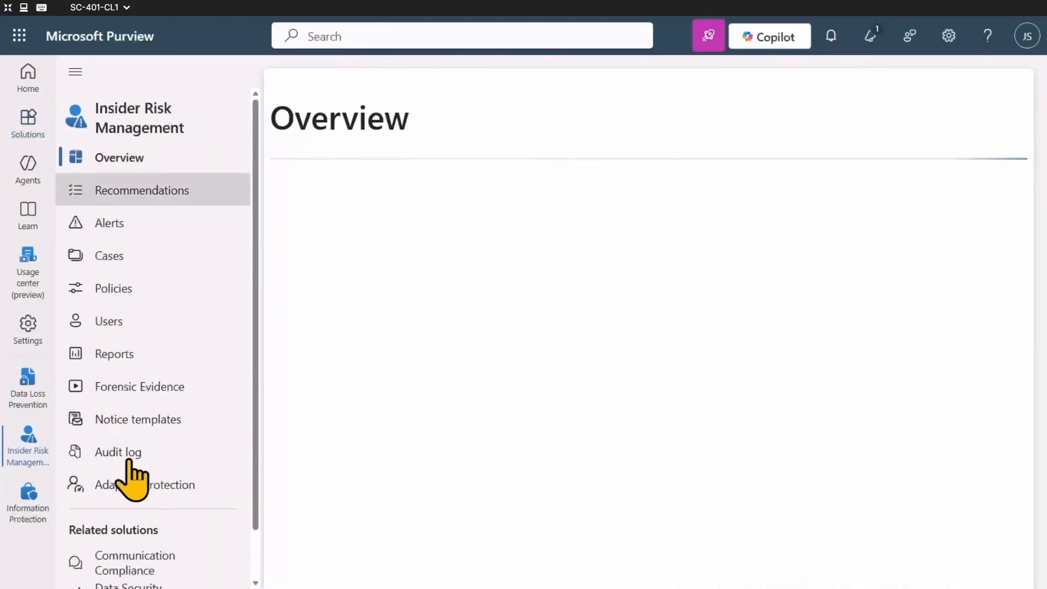
{"action": "left_click", "coordinate": [143, 485]}
{"action": "left_click", "coordinate": [75, 71]}
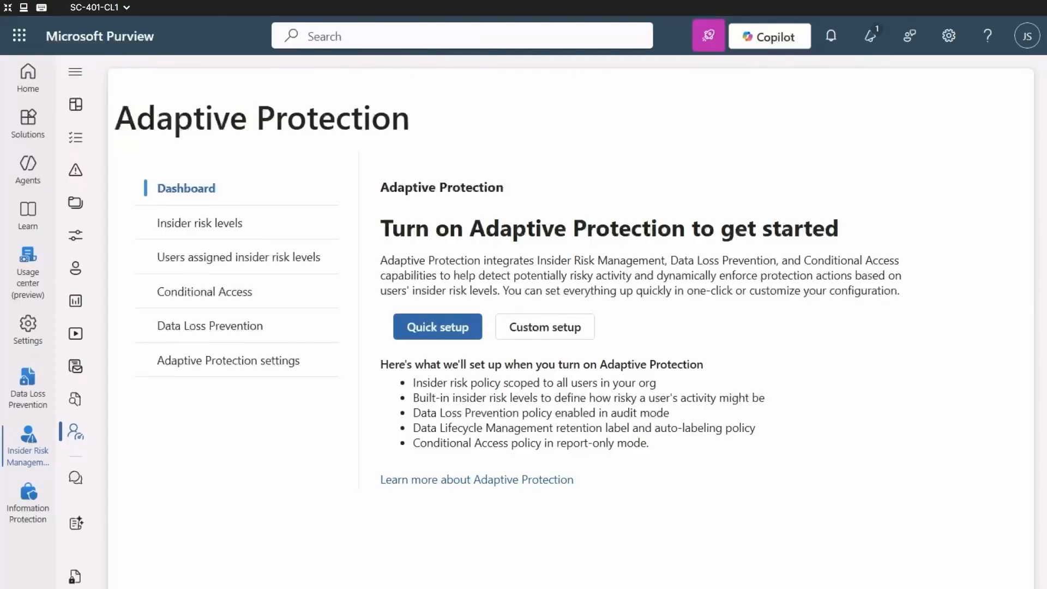
Review Adaptive Protection's insider risk levels and the Conditional Access and Data Loss Prevention policies tied to them, ending on the dashboard.
{"action": "left_click", "coordinate": [191, 232]}
{"action": "scroll", "coordinate": [704, 387], "scroll_direction": "down", "scroll_amount": 3}
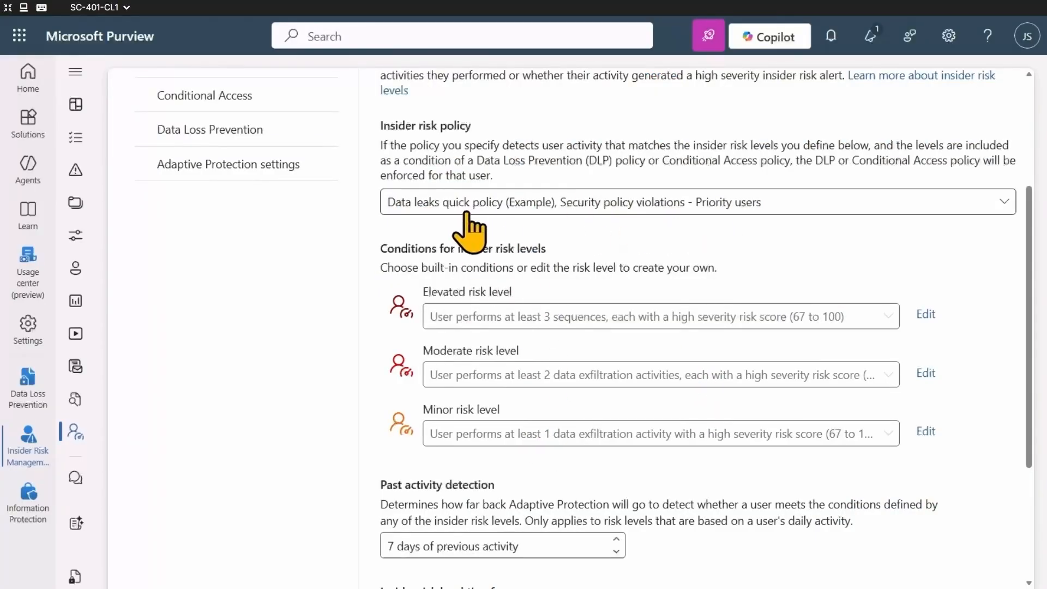
{"action": "left_click", "coordinate": [186, 96]}
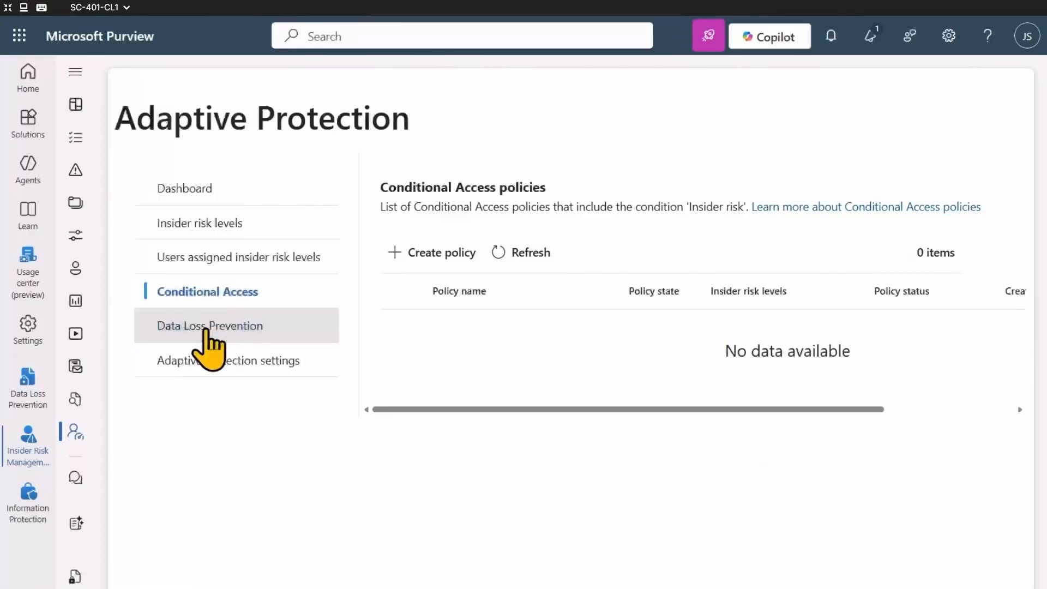
{"action": "left_click", "coordinate": [203, 327]}
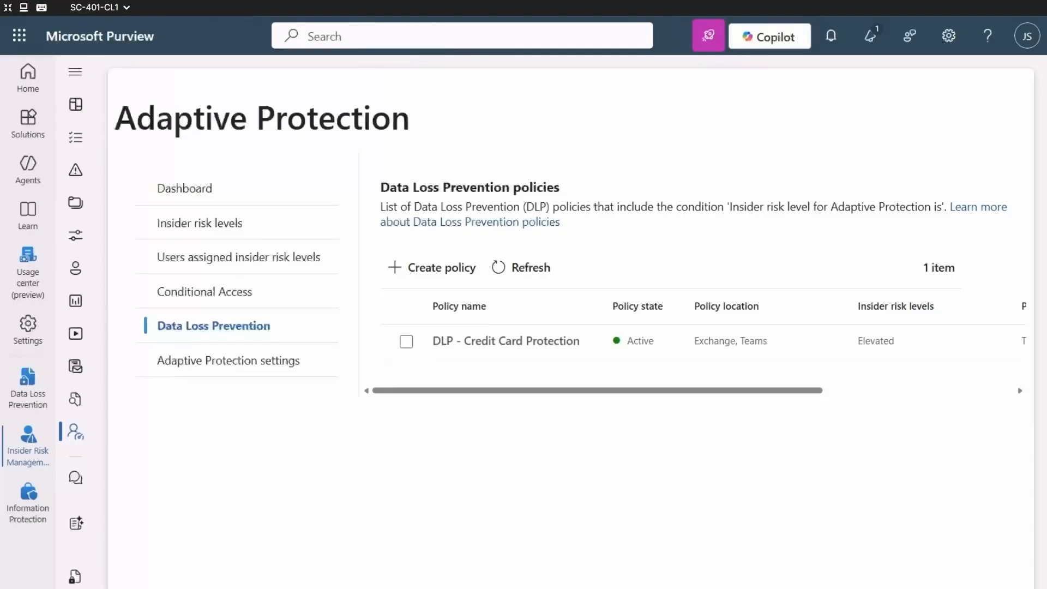
{"action": "left_click", "coordinate": [218, 188]}
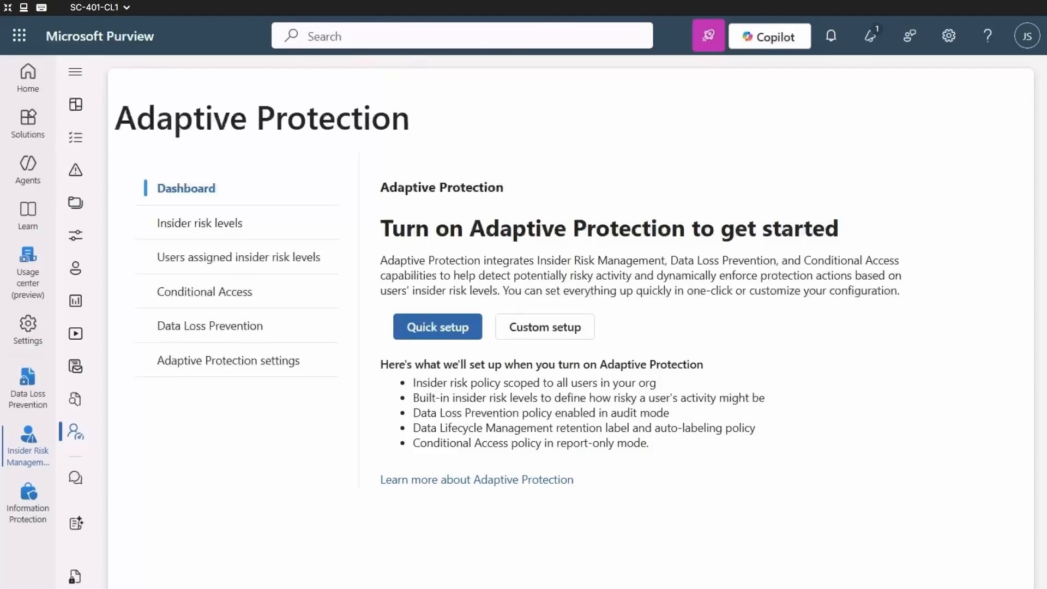
Turn on Adaptive Protection in its settings and save the change.
{"action": "left_click", "coordinate": [231, 364]}
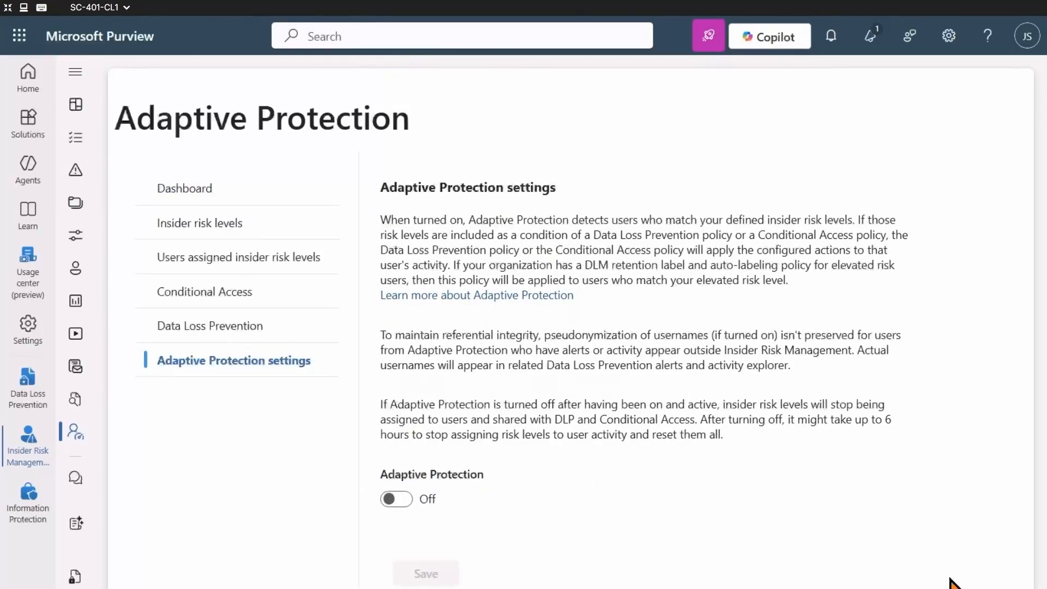
{"action": "left_click", "coordinate": [393, 499]}
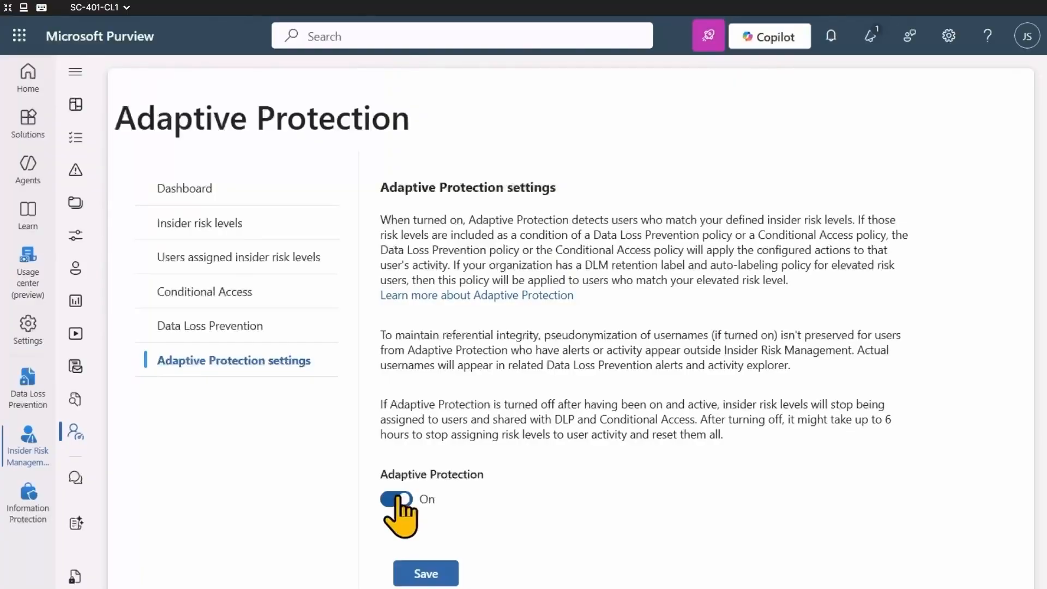
{"action": "left_click", "coordinate": [417, 574]}
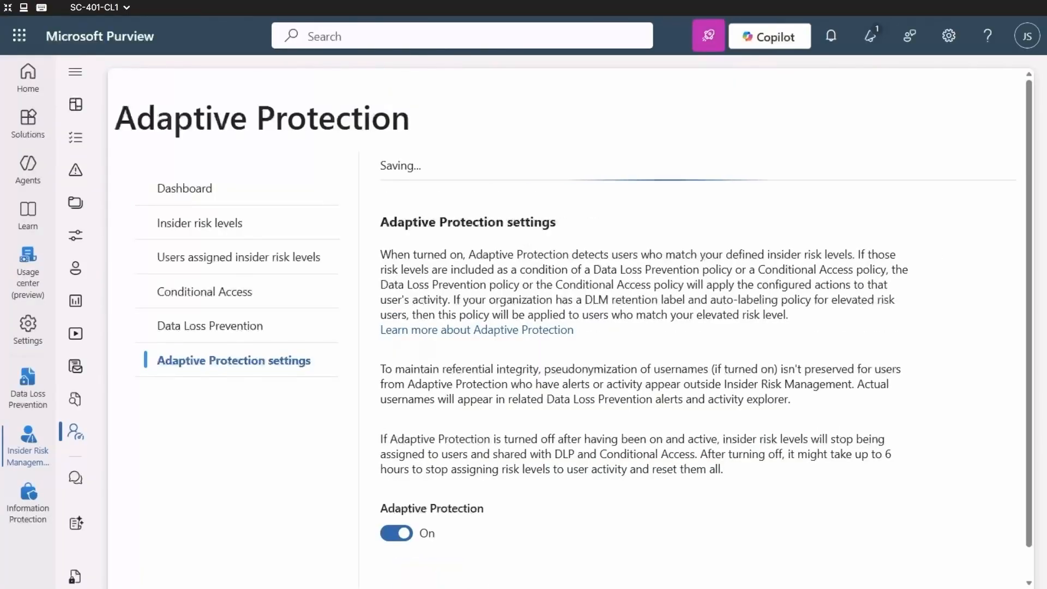